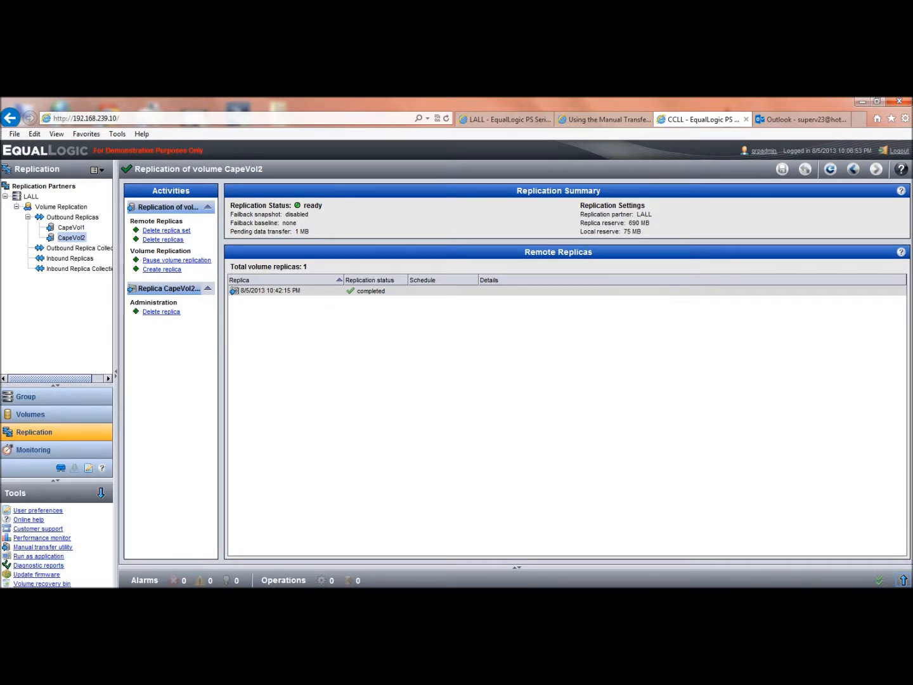
# Look up the Manual Transfer Utility among the installed EqualLogic programs on this computer
pyautogui.click(13, 588)
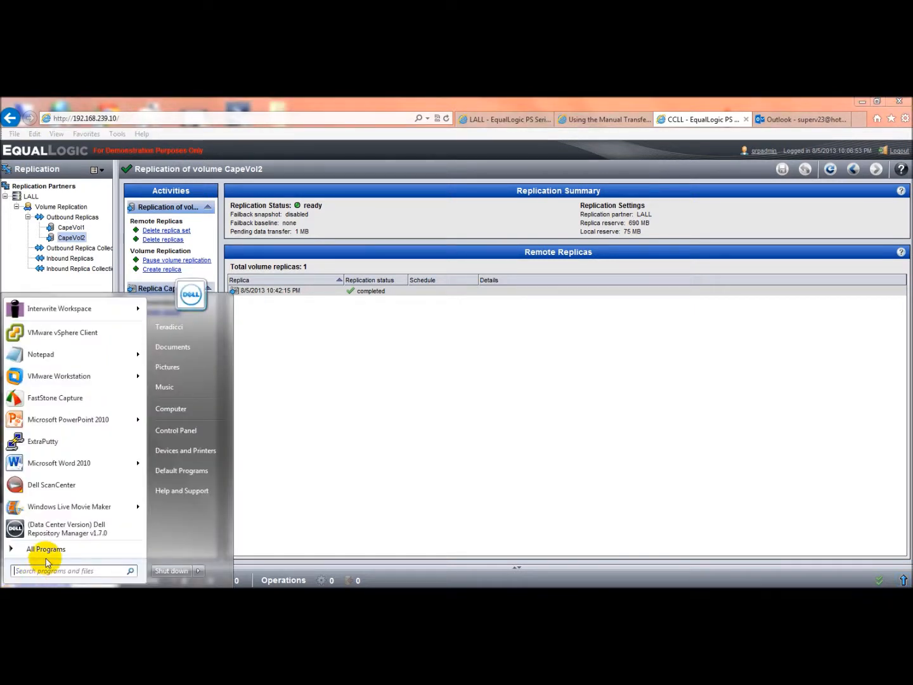
pyautogui.click(47, 550)
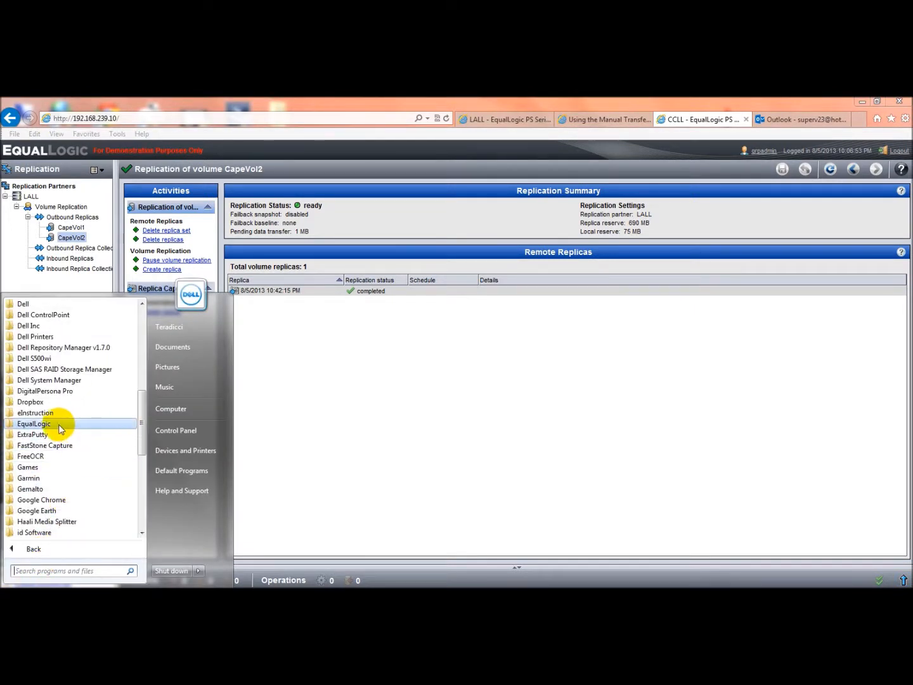
pyautogui.click(30, 425)
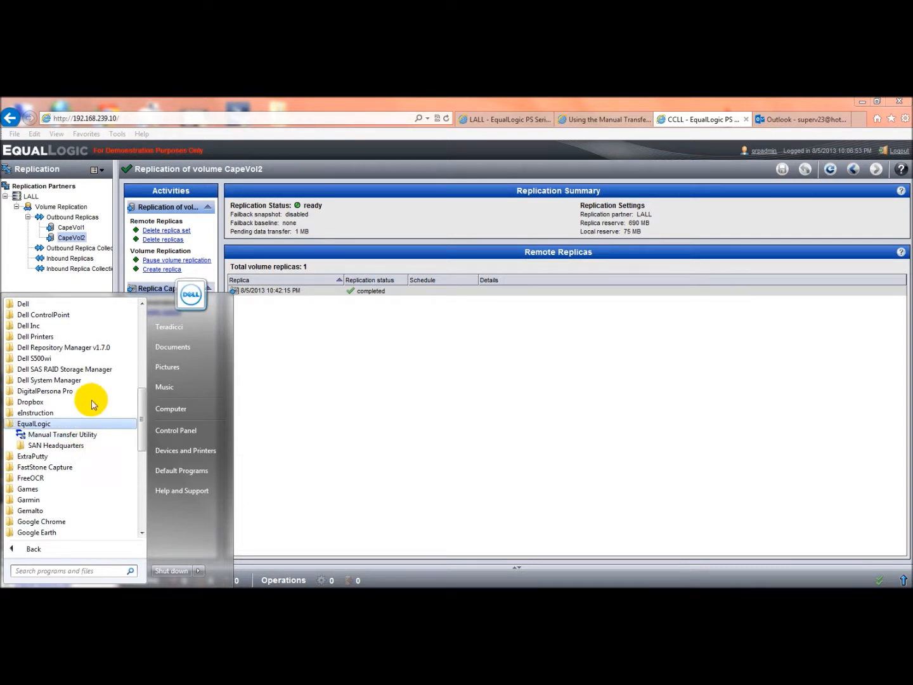
pyautogui.click(29, 274)
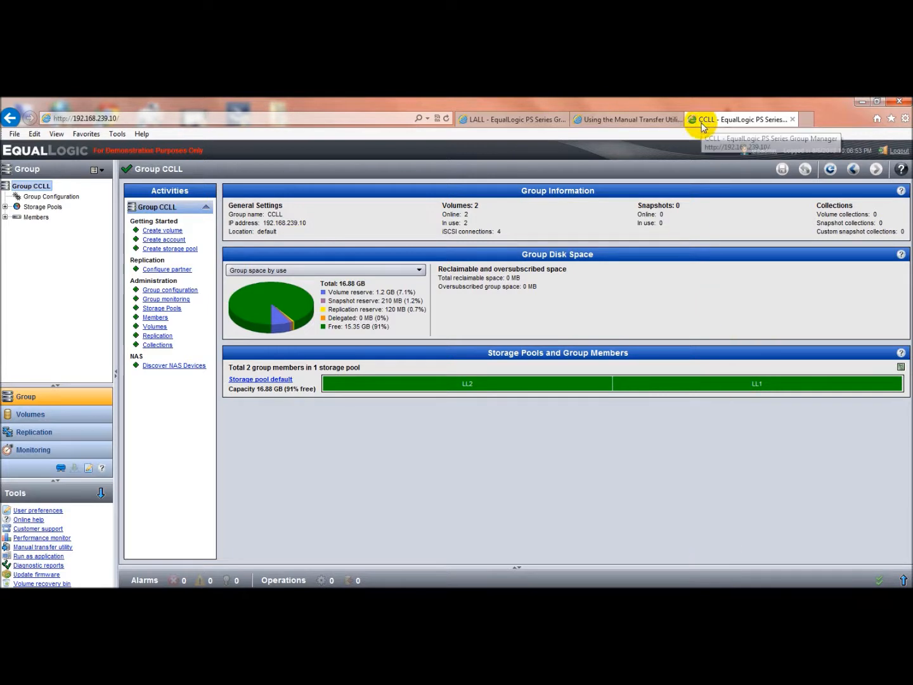
# Review the CapeVol2.1 replica set in group LALL, then the status of volume CapeVol2 in group CCLL
pyautogui.click(528, 122)
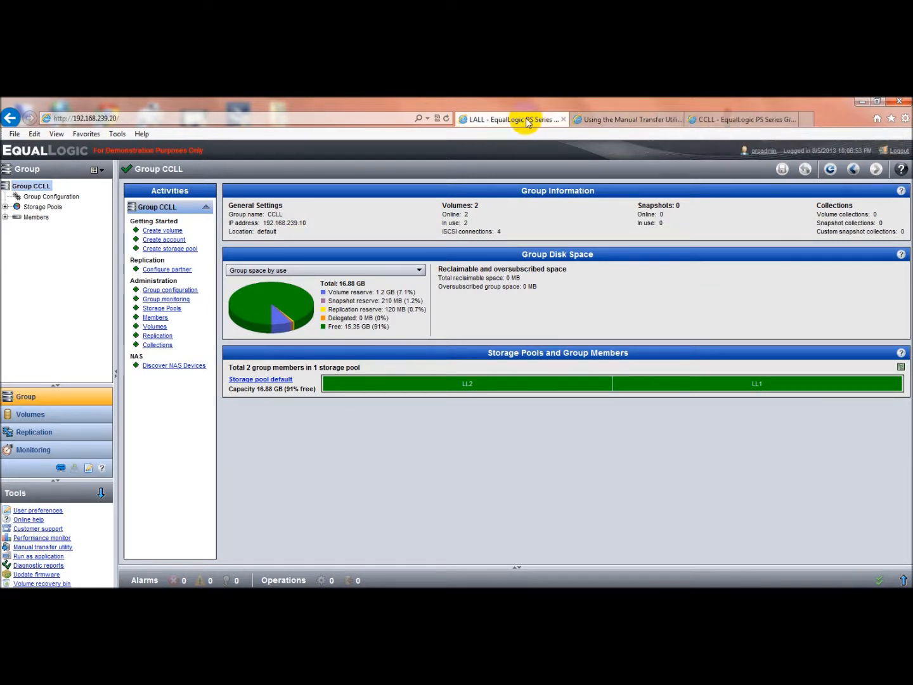
pyautogui.click(720, 127)
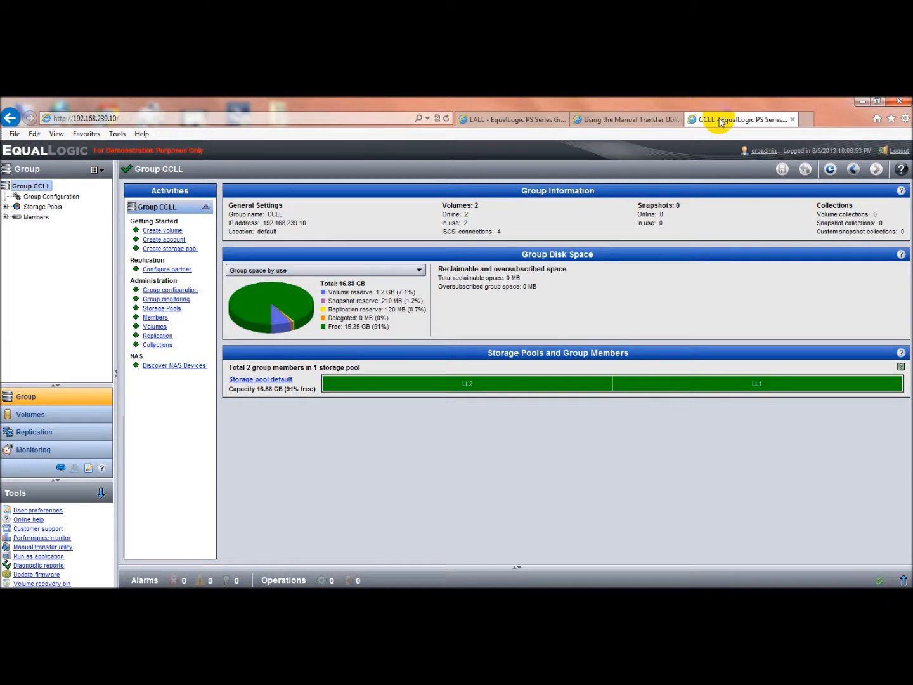
pyautogui.click(58, 414)
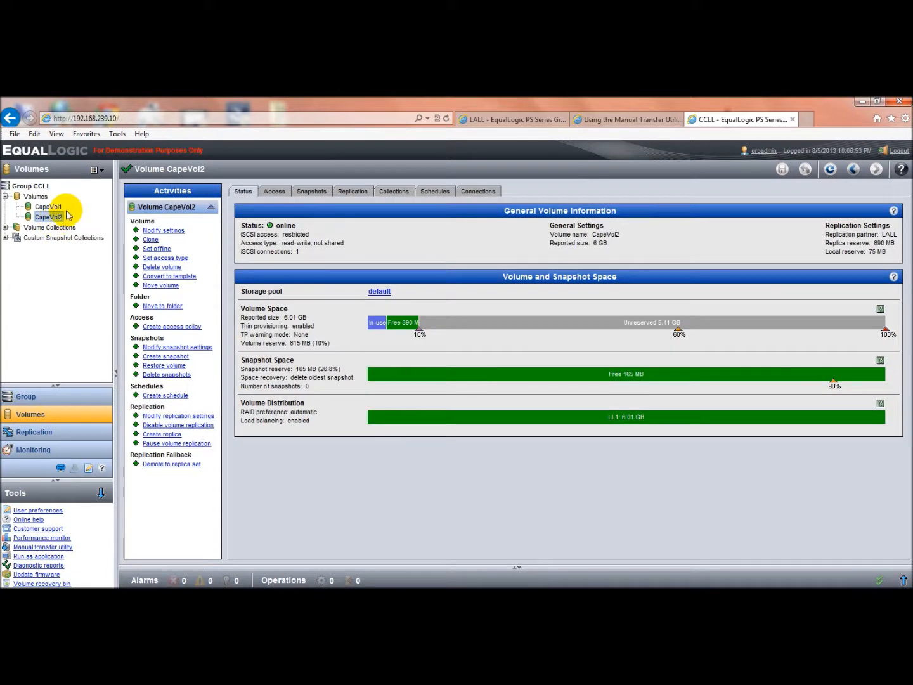
pyautogui.moveTo(63, 220)
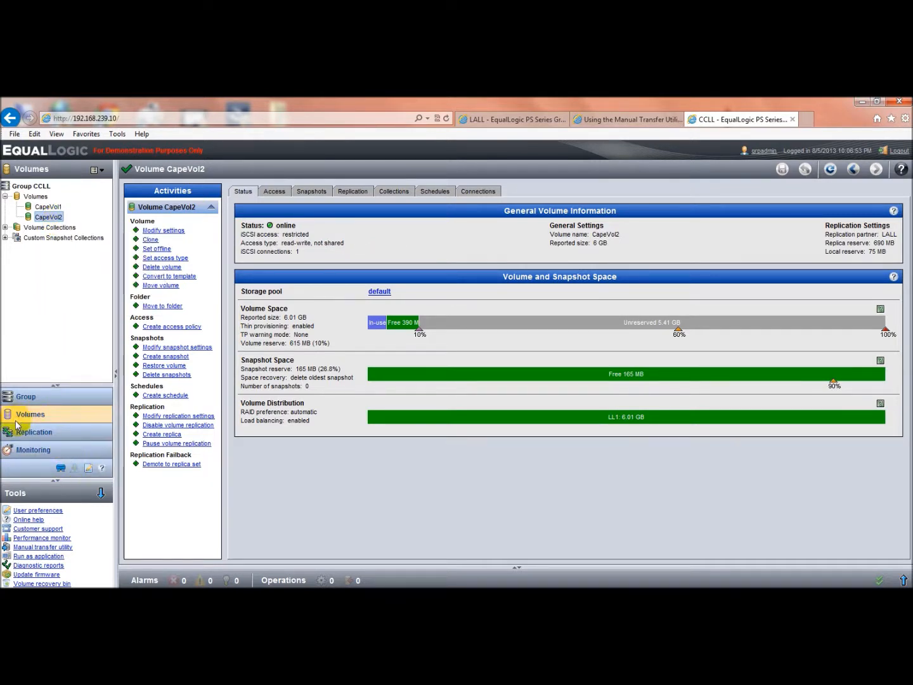
# Create a new replica of outbound volume CapeVol2 in group CCLL with manual replication enabled
pyautogui.click(26, 437)
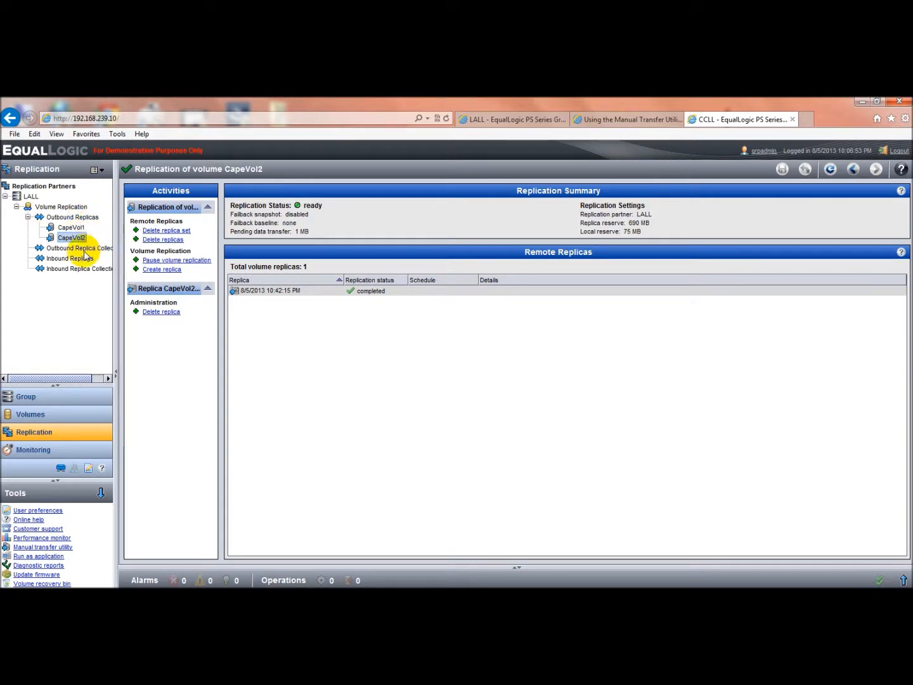
pyautogui.moveTo(60, 251)
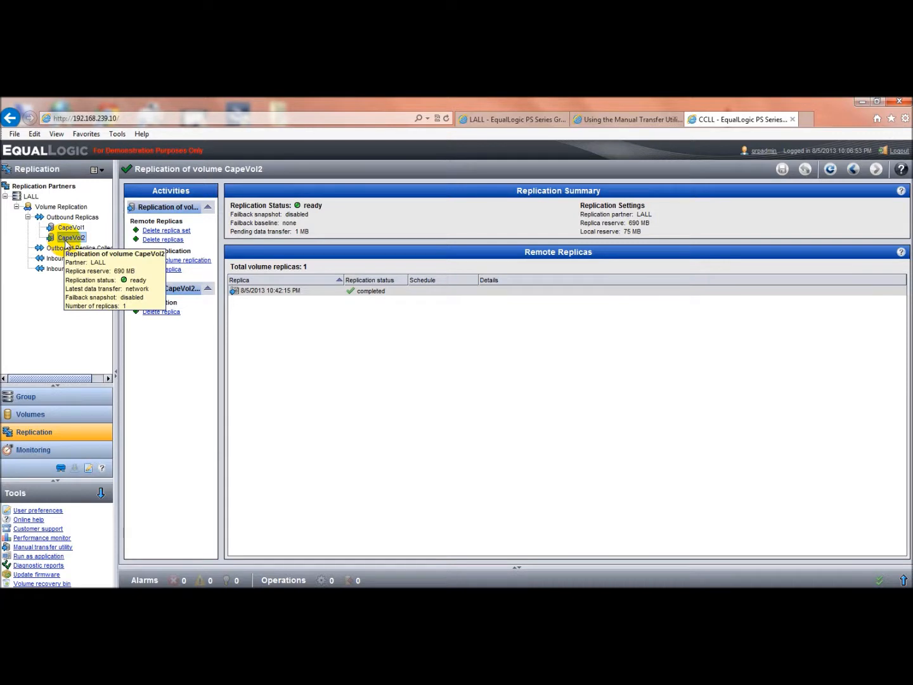
pyautogui.rightClick(66, 240)
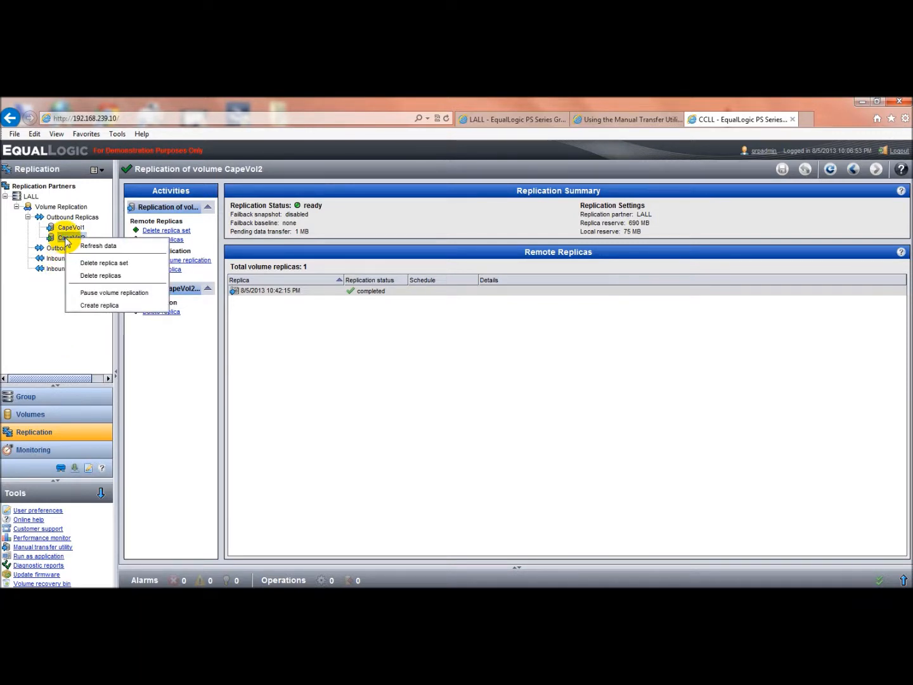
pyautogui.click(90, 306)
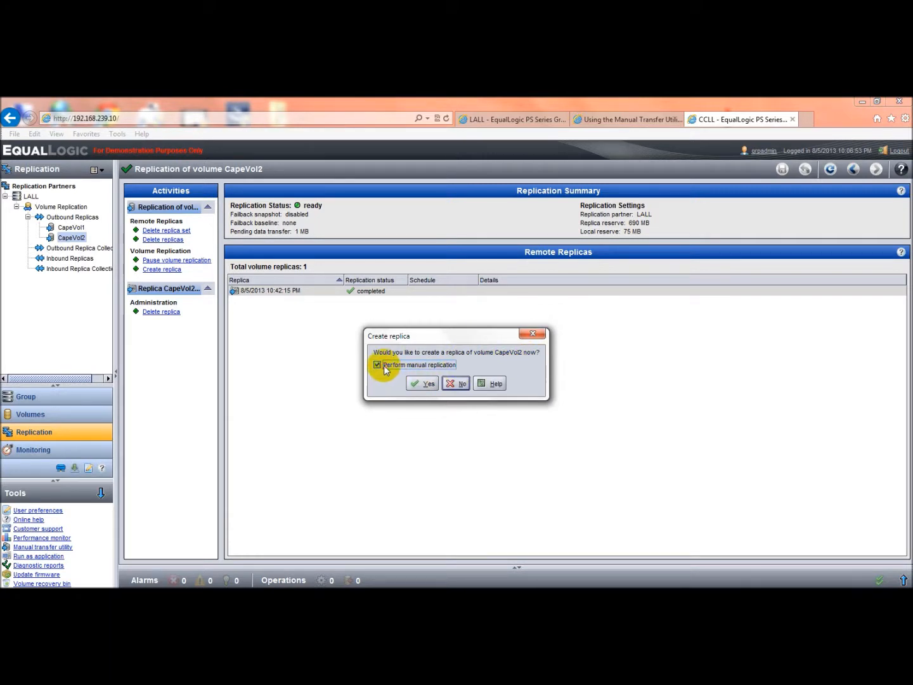
pyautogui.click(425, 386)
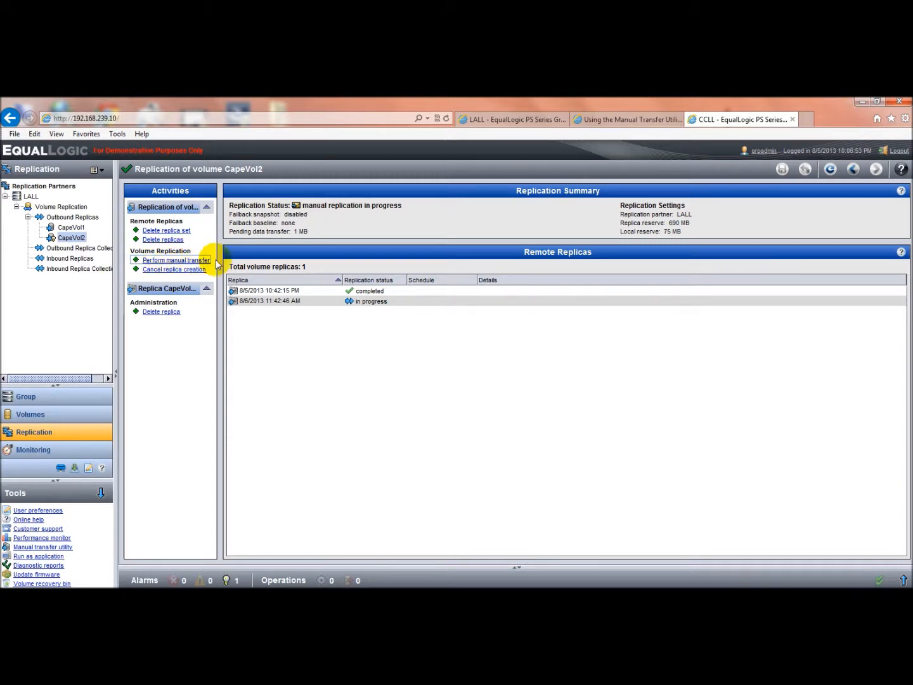
# Start the manual data copy of CapeVol2 to a transfer file located on the FantomHD drive (K:\)
pyautogui.click(177, 260)
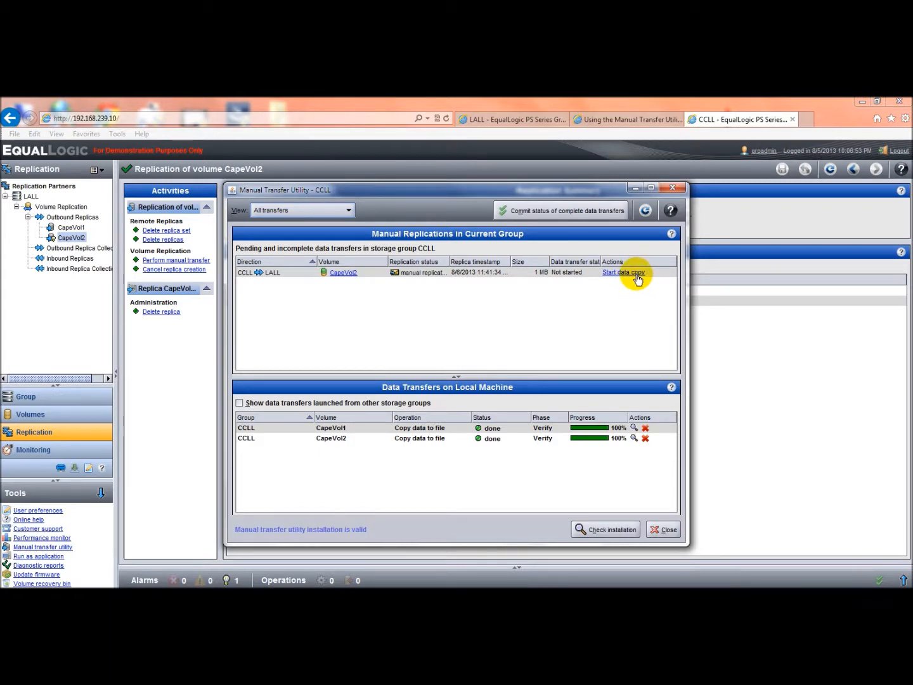
pyautogui.click(637, 275)
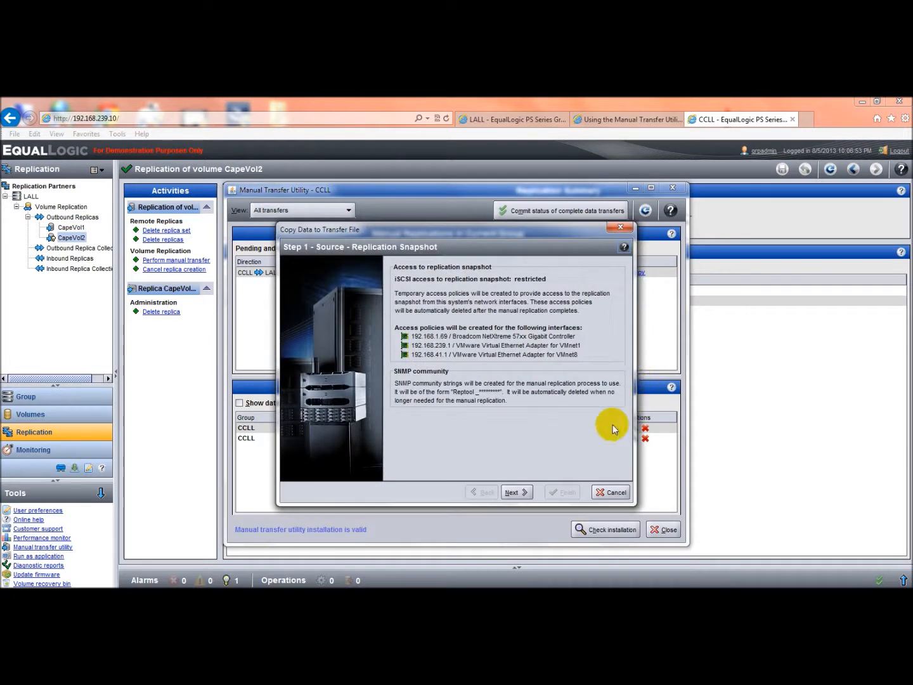
pyautogui.click(515, 493)
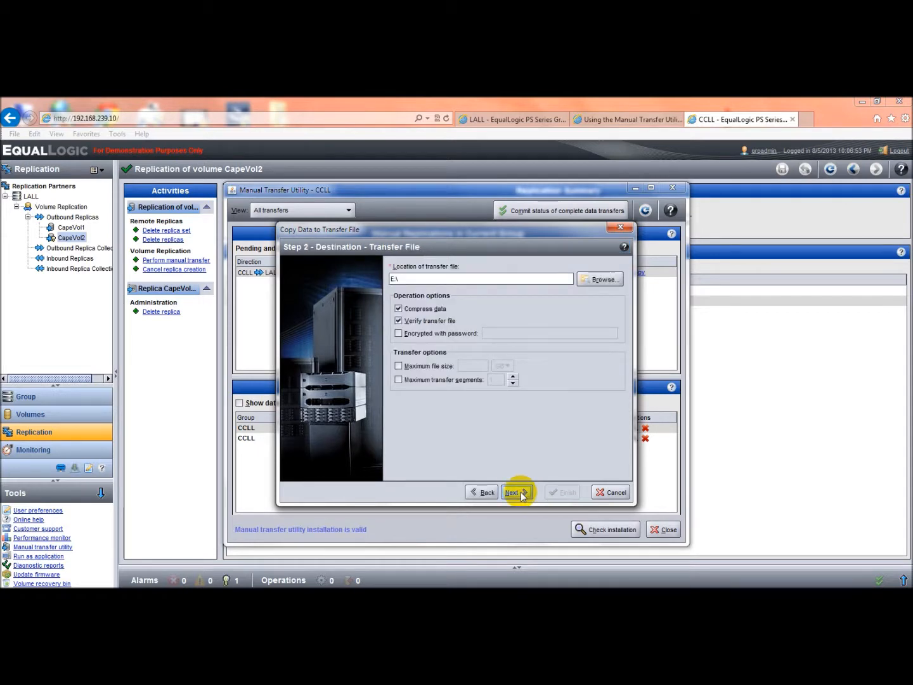
pyautogui.click(600, 281)
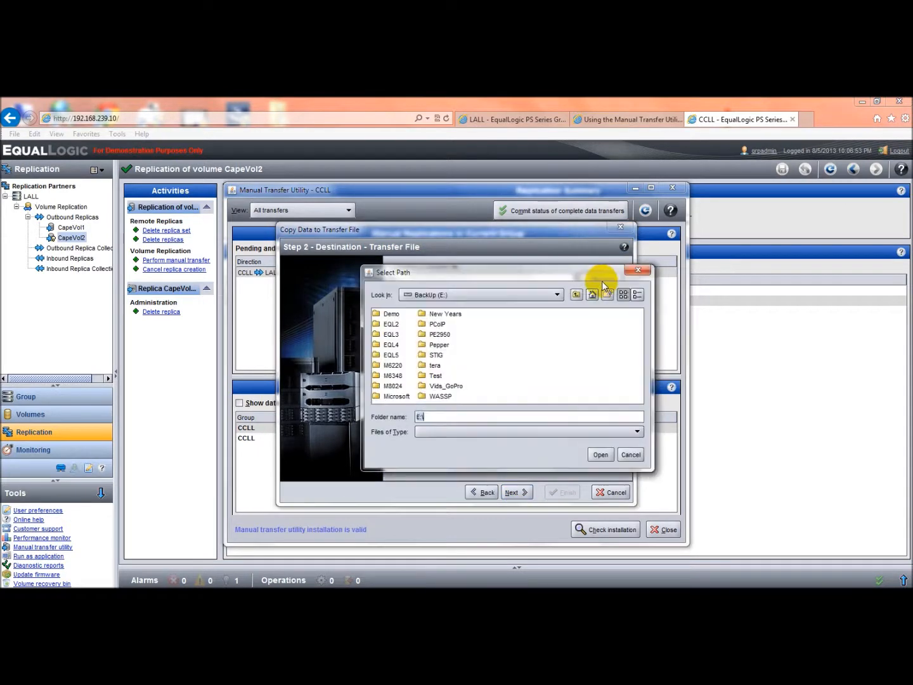
pyautogui.click(557, 296)
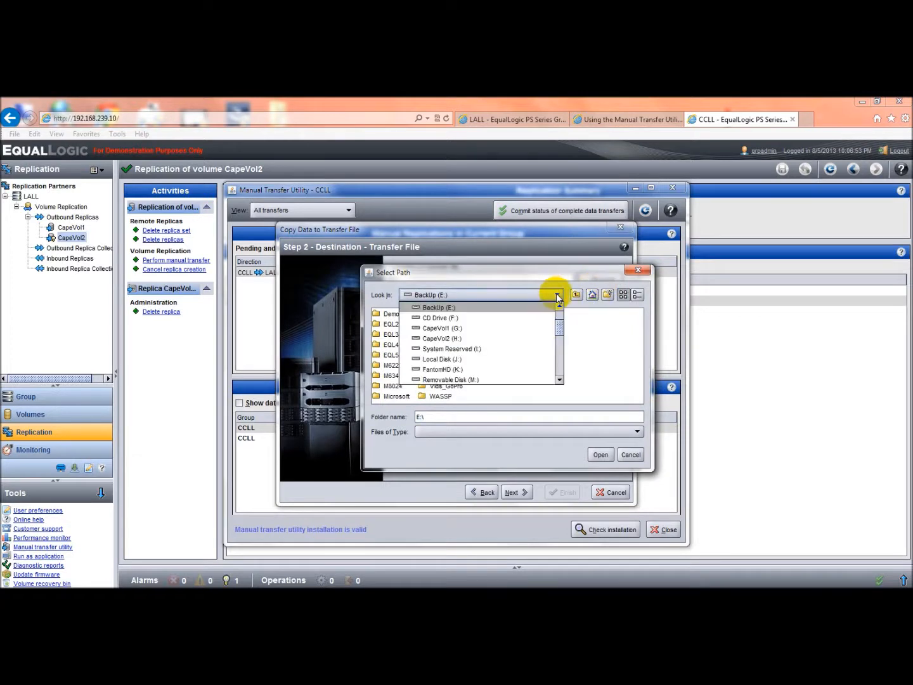
pyautogui.click(477, 371)
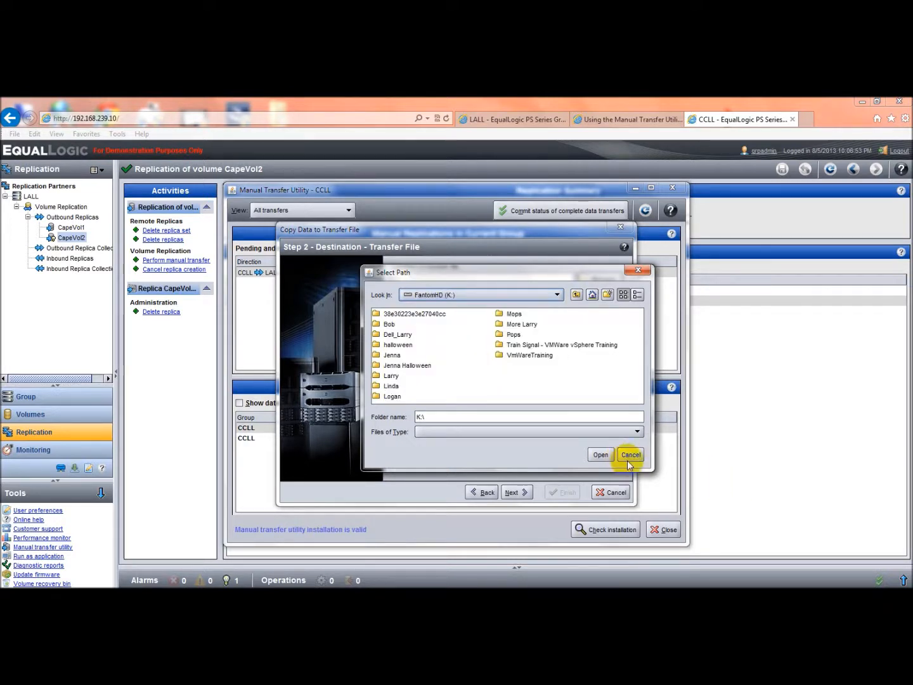
pyautogui.click(601, 456)
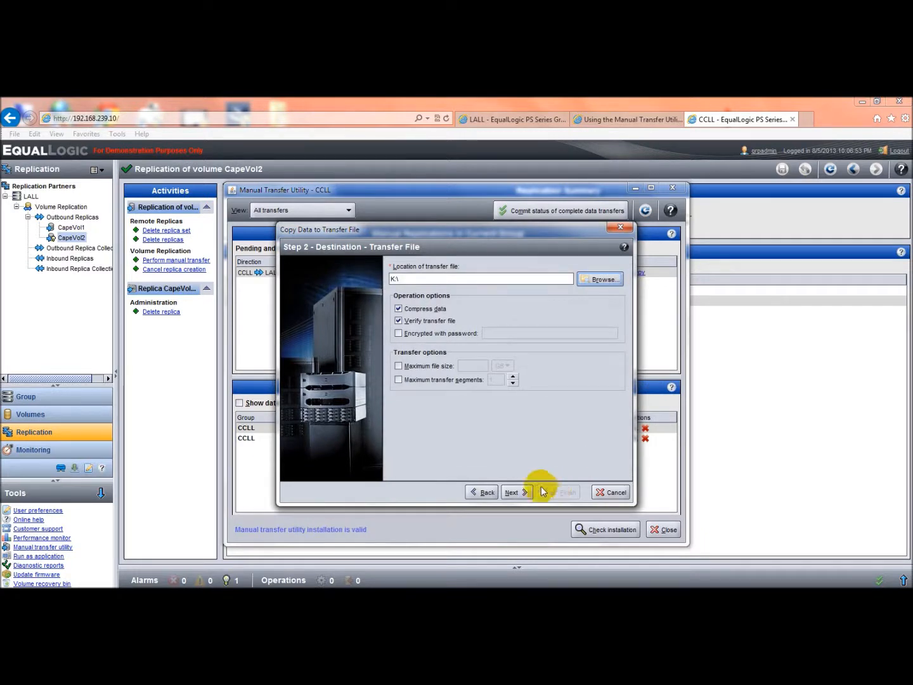
pyautogui.click(516, 493)
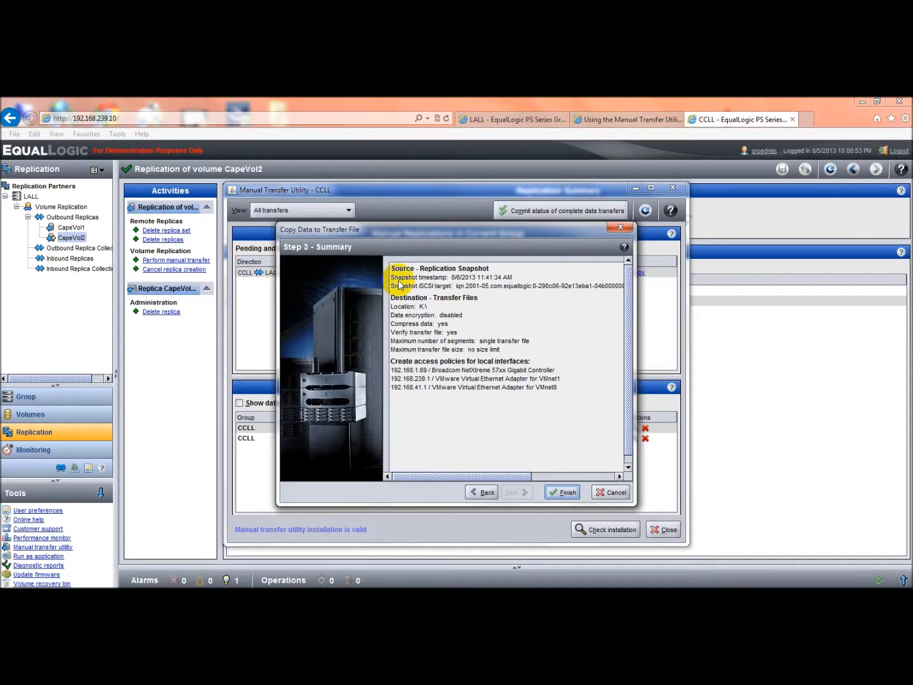
pyautogui.click(566, 497)
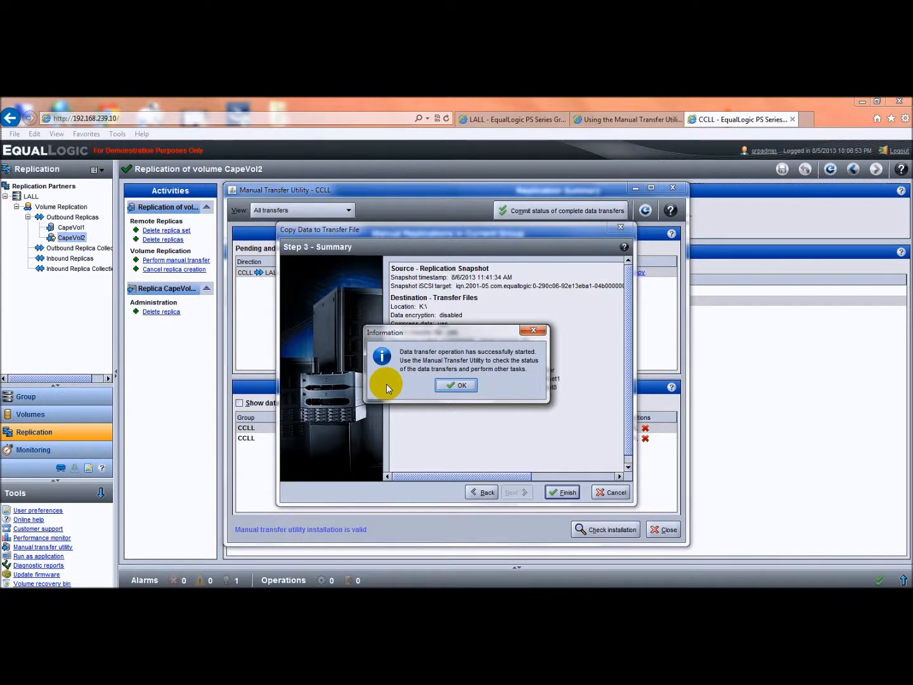
pyautogui.click(461, 385)
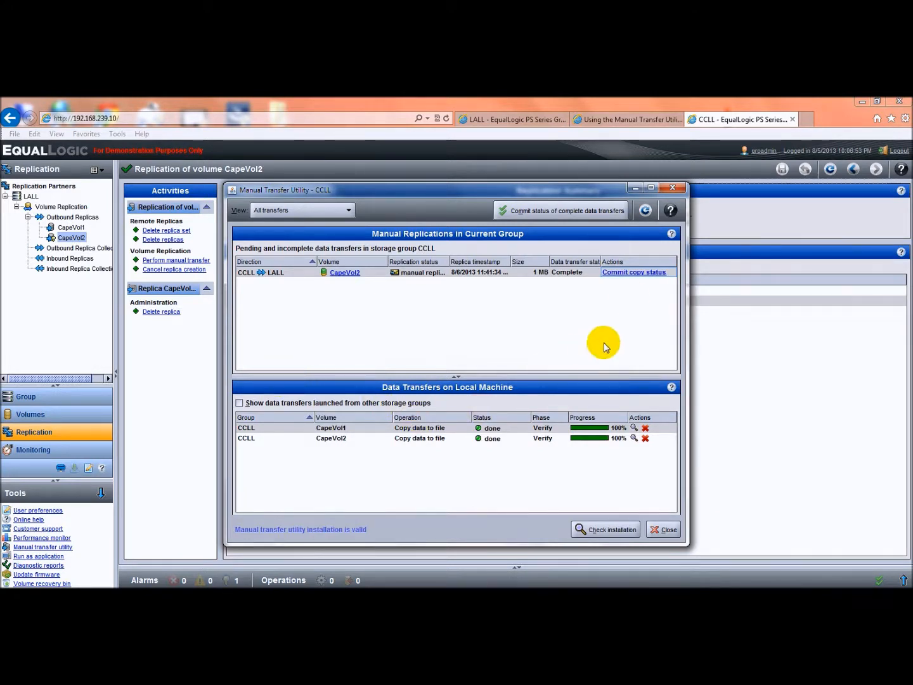
# Commit CapeVol2's data copy status to group CCLL and close the Manual Transfer Utility
pyautogui.click(626, 278)
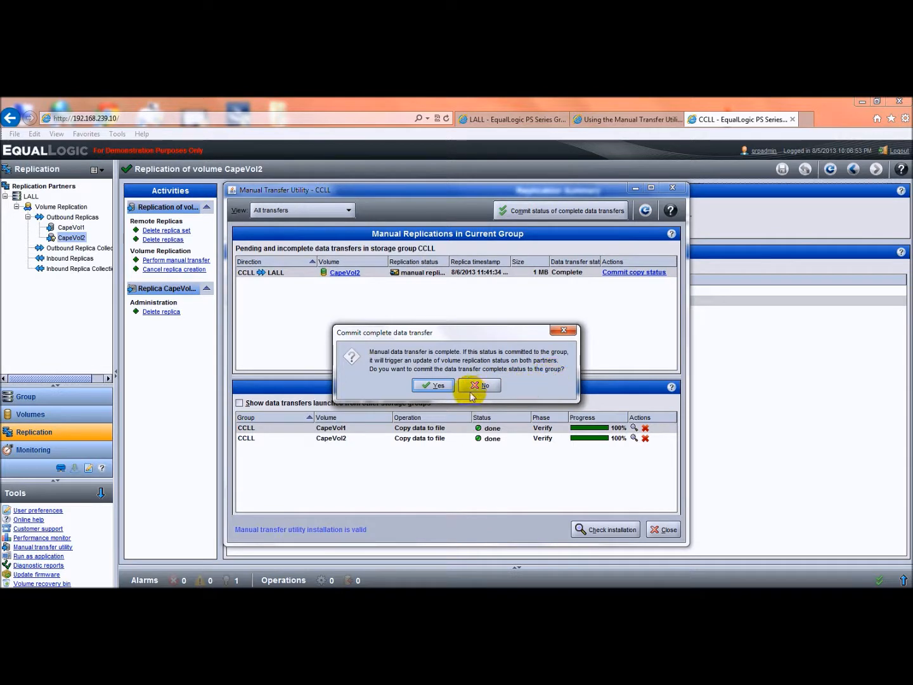
pyautogui.click(434, 387)
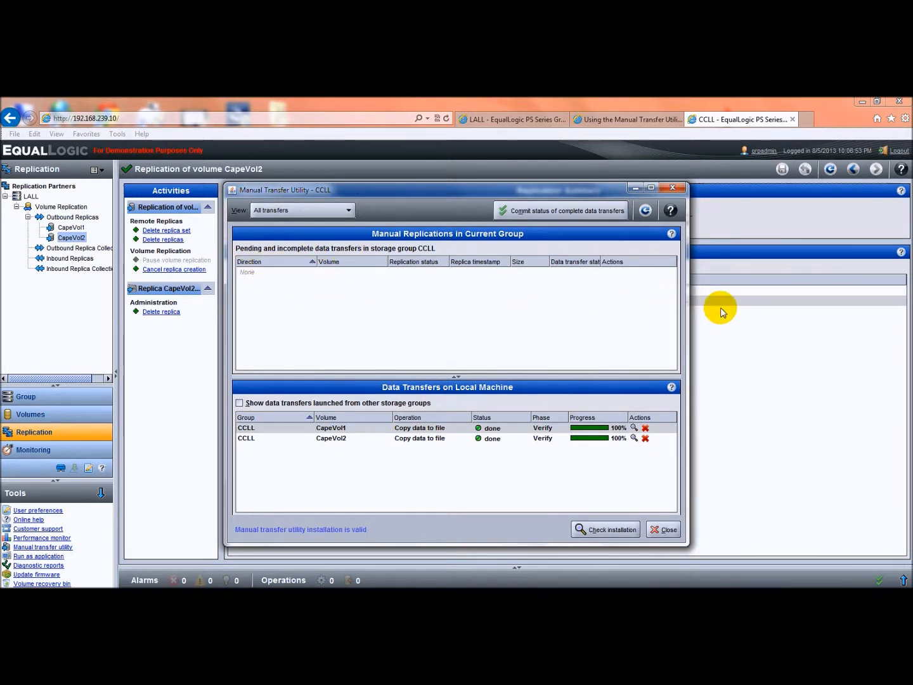
pyautogui.click(670, 531)
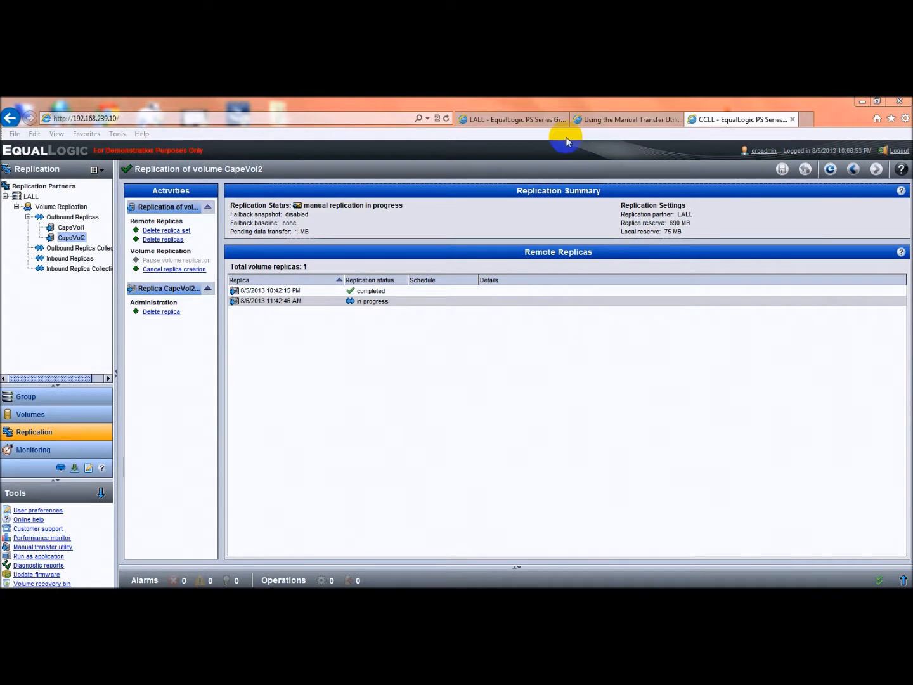
# Check the inbound replicas in group LALL, widening the replication status column to read CapeVol2.1's full status
pyautogui.click(530, 124)
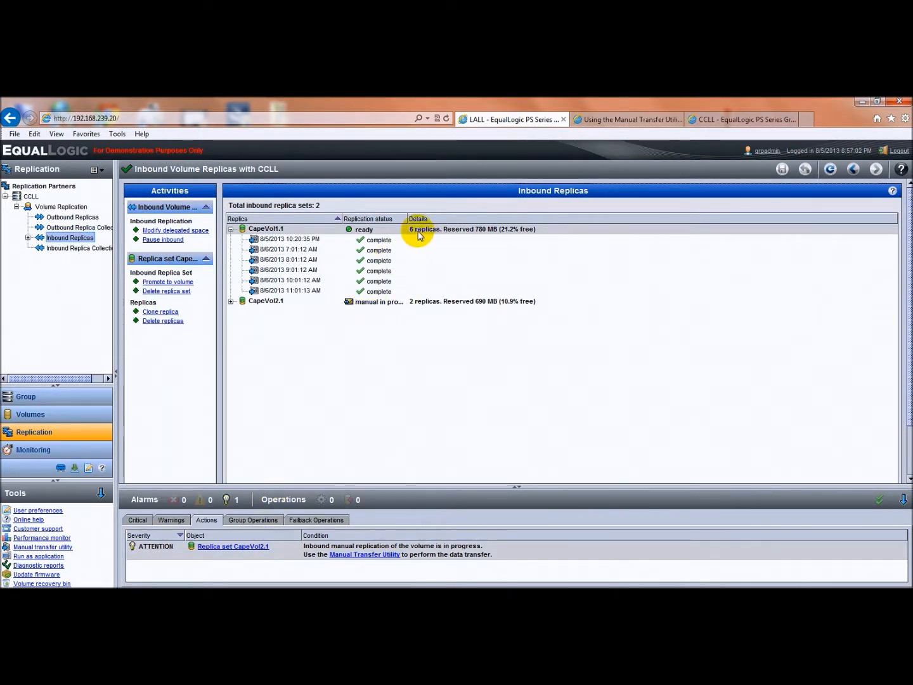
pyautogui.moveTo(407, 218); pyautogui.dragTo(501, 223)
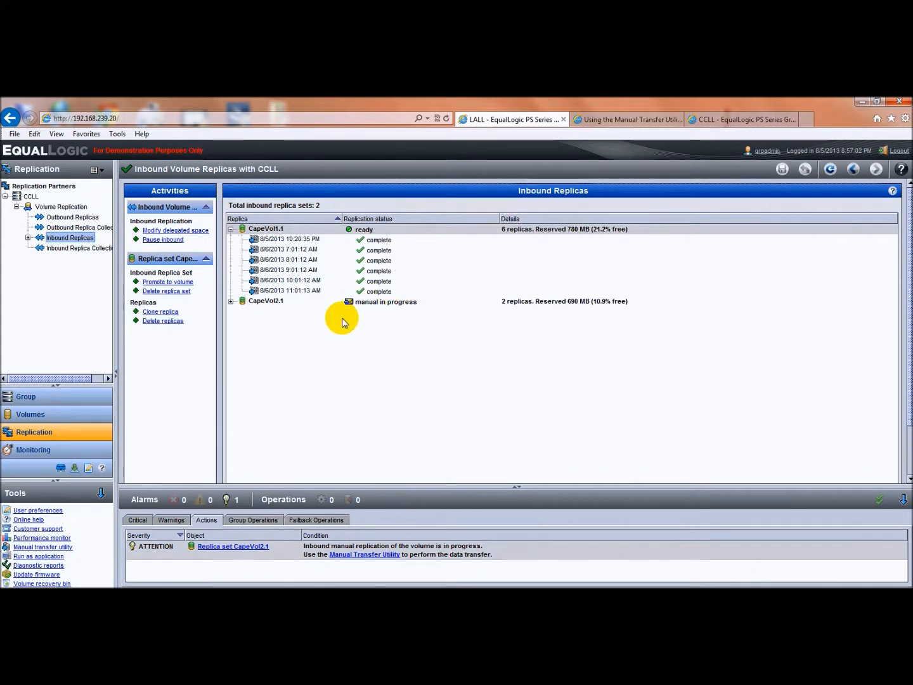
pyautogui.moveTo(410, 306)
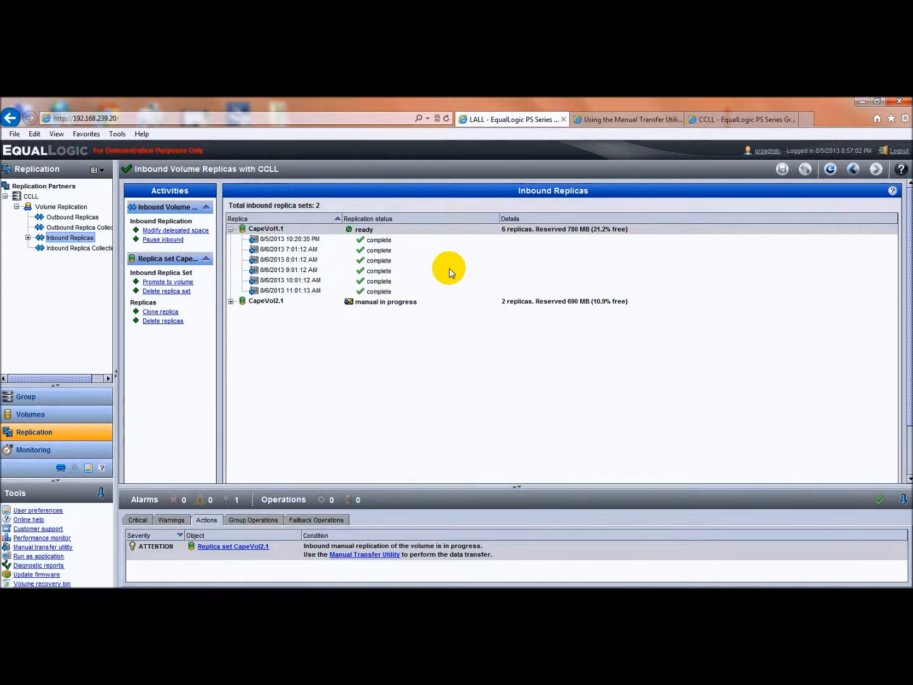
pyautogui.moveTo(450, 260)
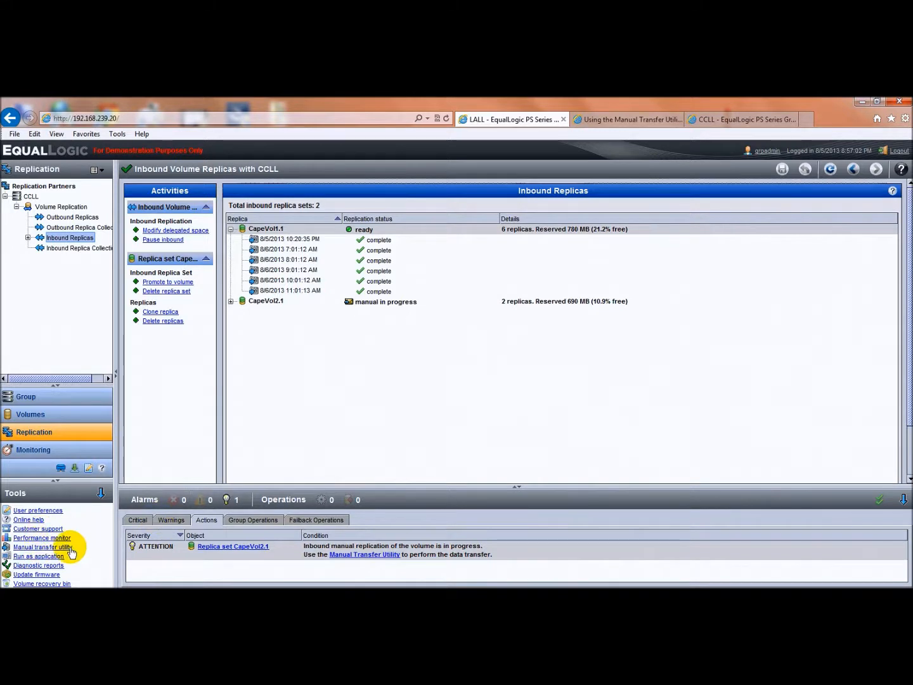
# Open the Manual Transfer Utility for group LALL and widen the replication status column of the pending transfers
pyautogui.click(97, 499)
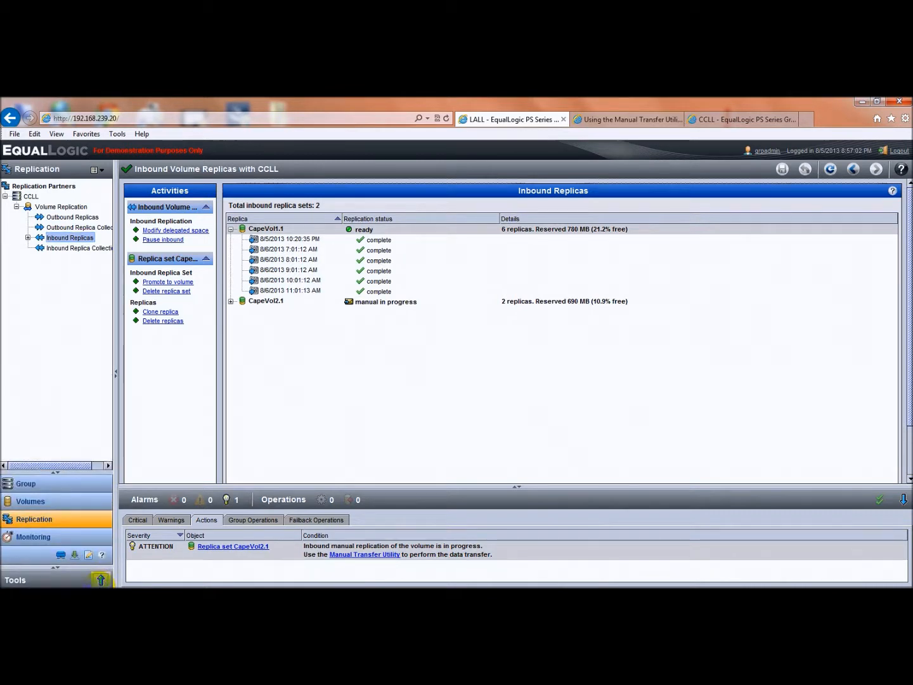
pyautogui.click(99, 580)
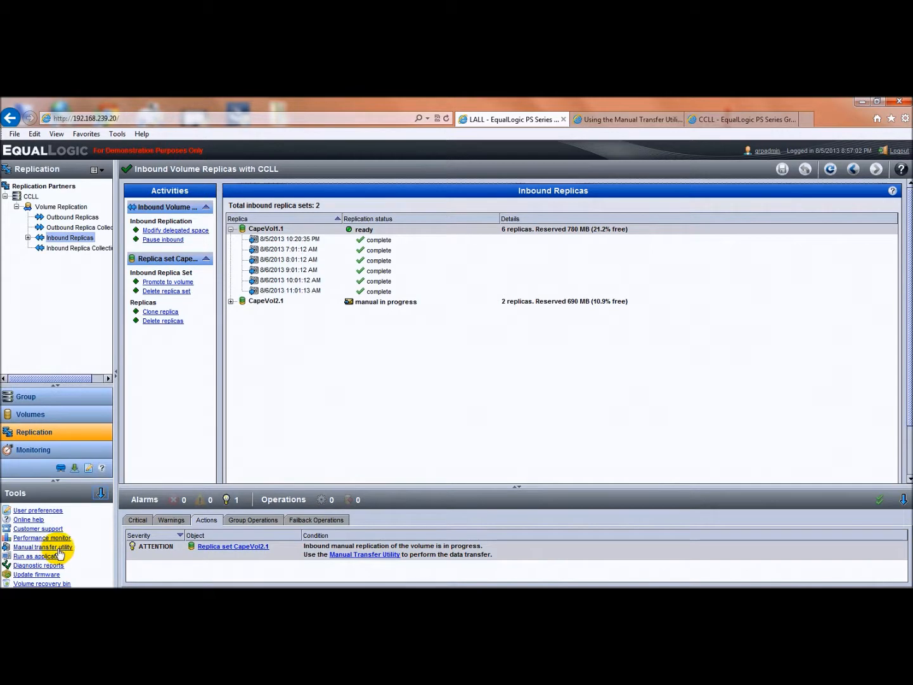
pyautogui.click(63, 548)
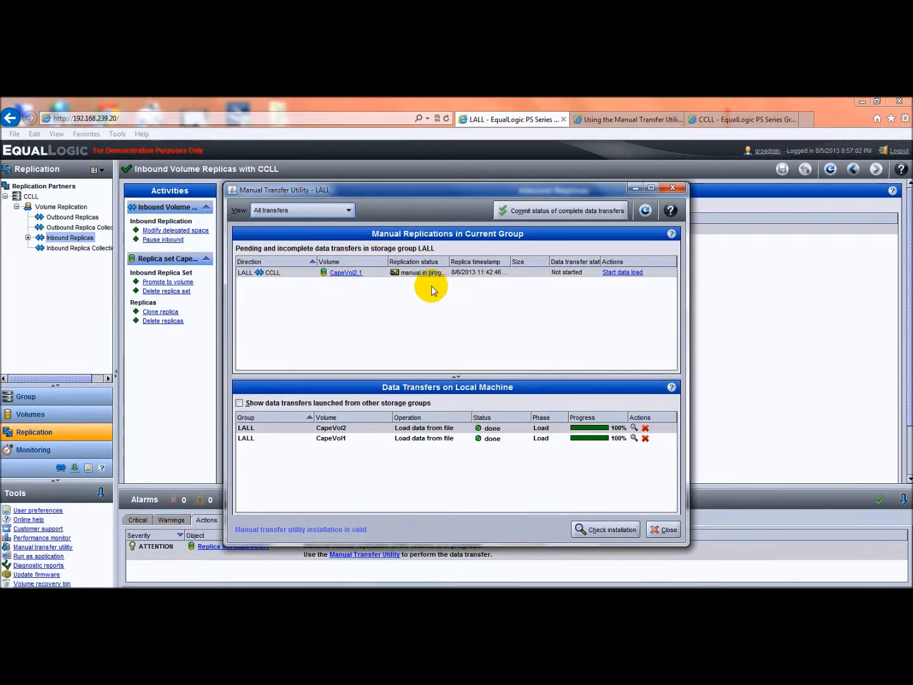
pyautogui.moveTo(448, 260); pyautogui.dragTo(476, 262)
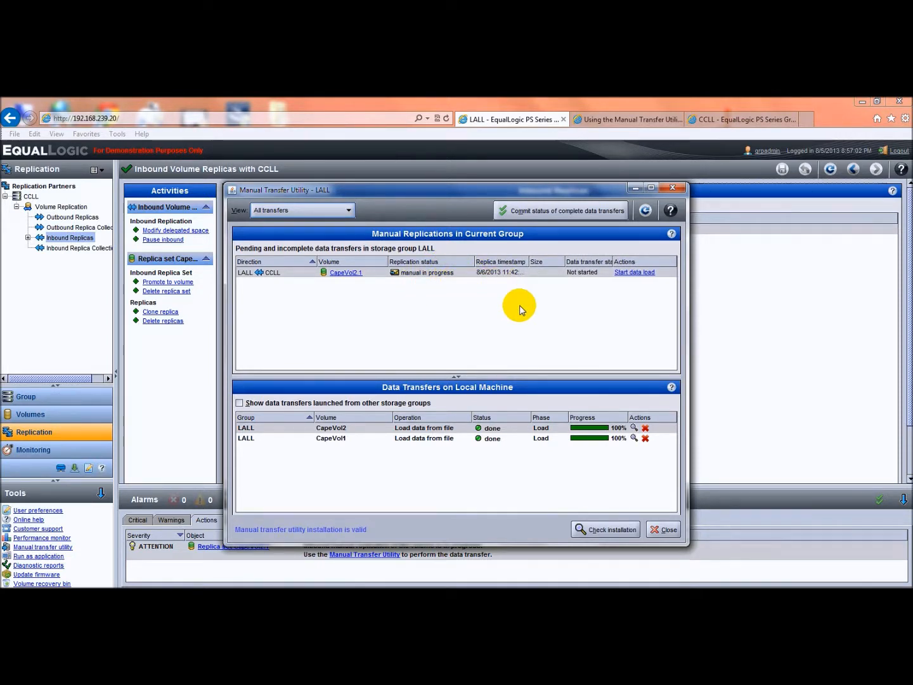
# Start the data load of CapeVol2.1 from the unencrypted transfer file on FantomHD (K:\), overwriting the existing task file
pyautogui.click(637, 275)
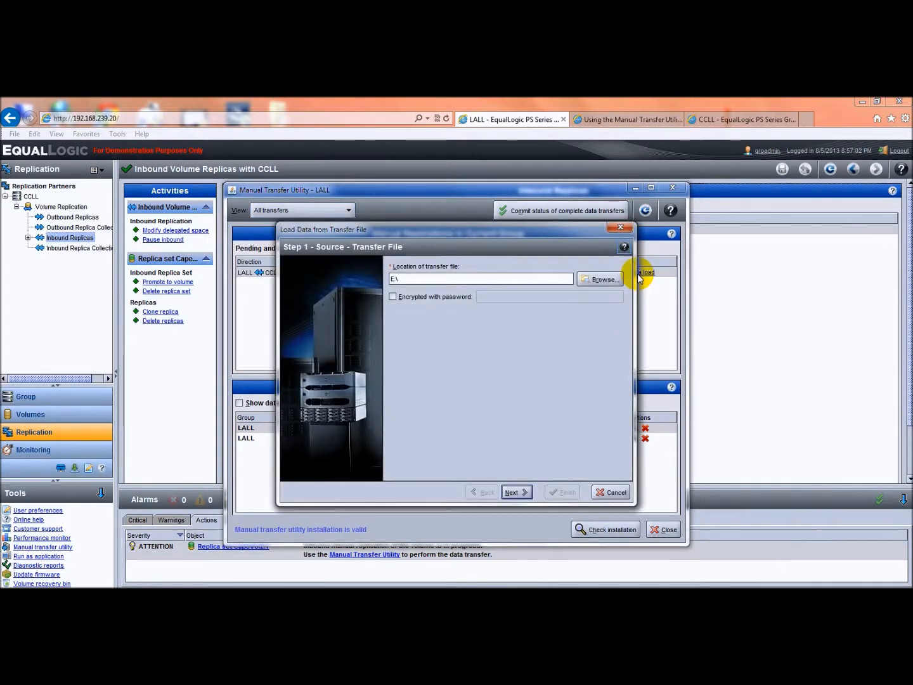
pyautogui.click(596, 282)
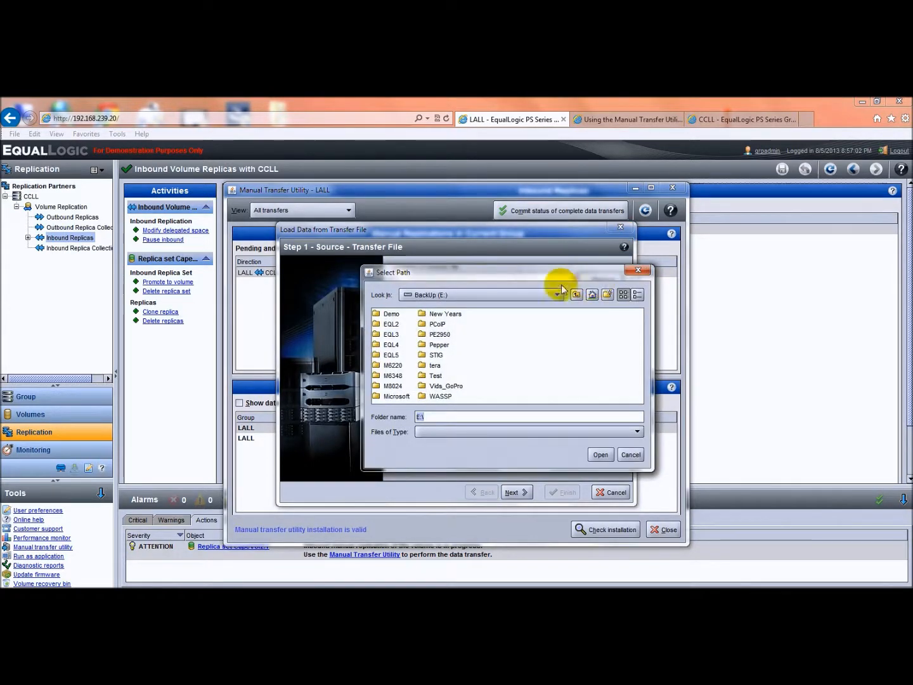
pyautogui.click(554, 295)
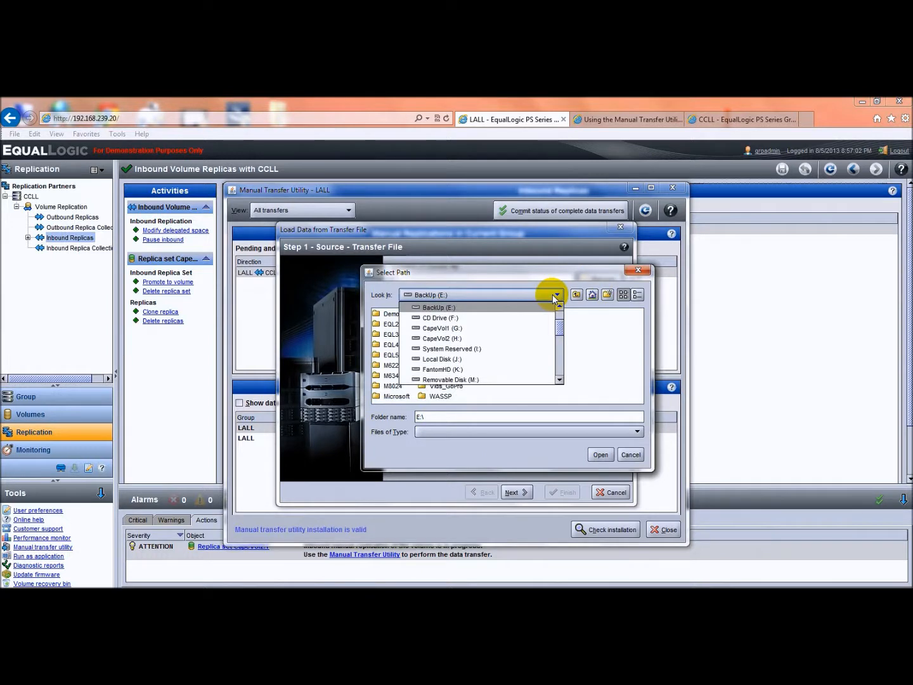
pyautogui.click(481, 370)
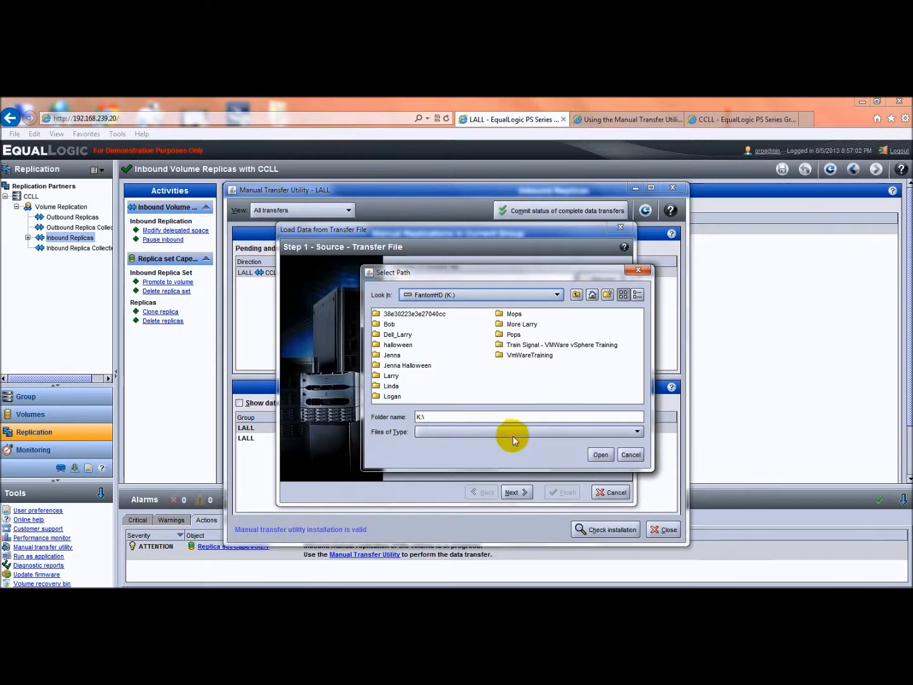
pyautogui.click(597, 454)
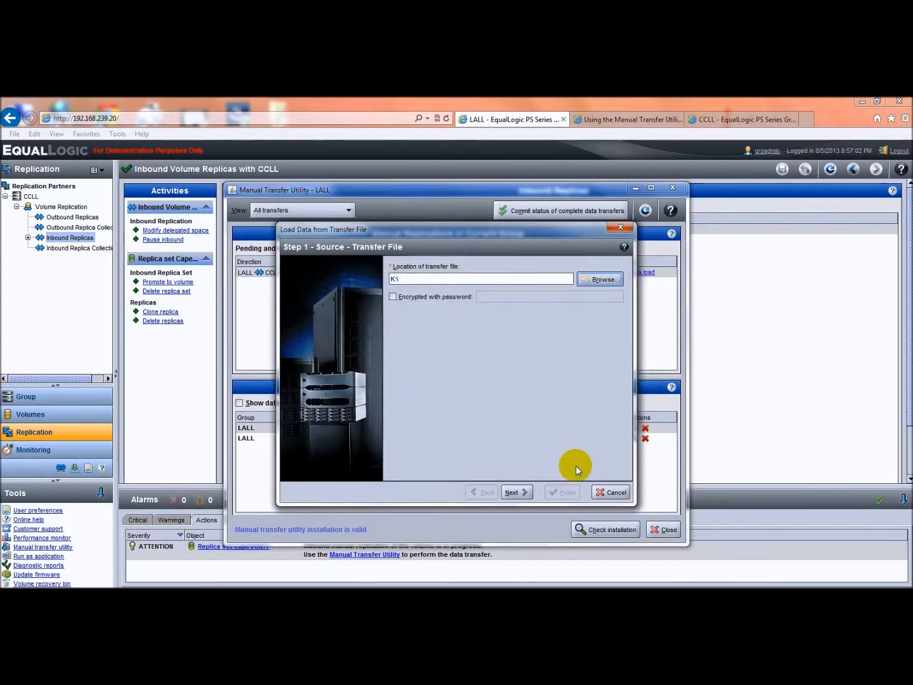
pyautogui.click(523, 492)
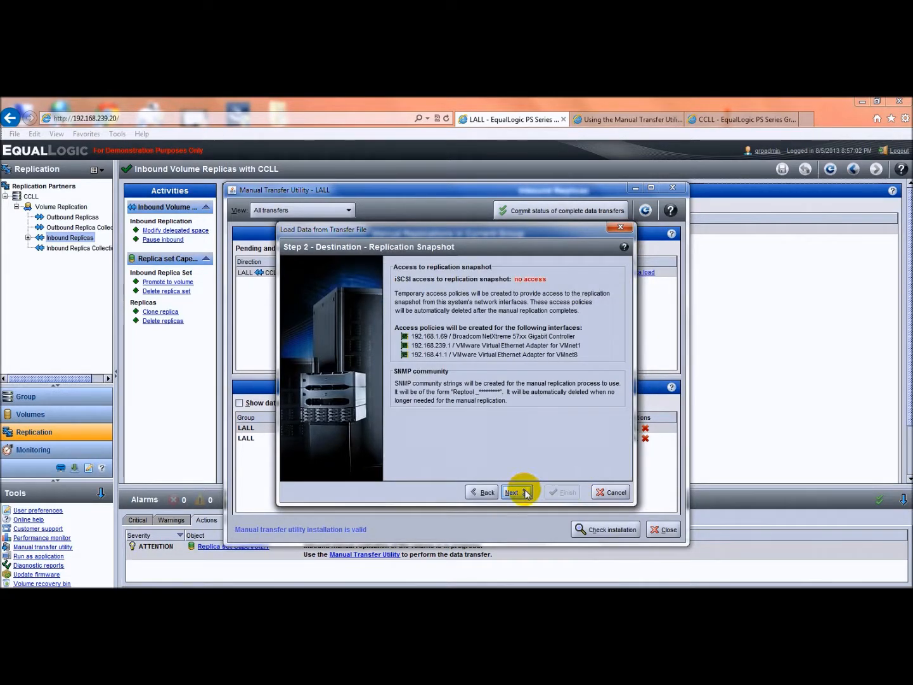
pyautogui.click(523, 493)
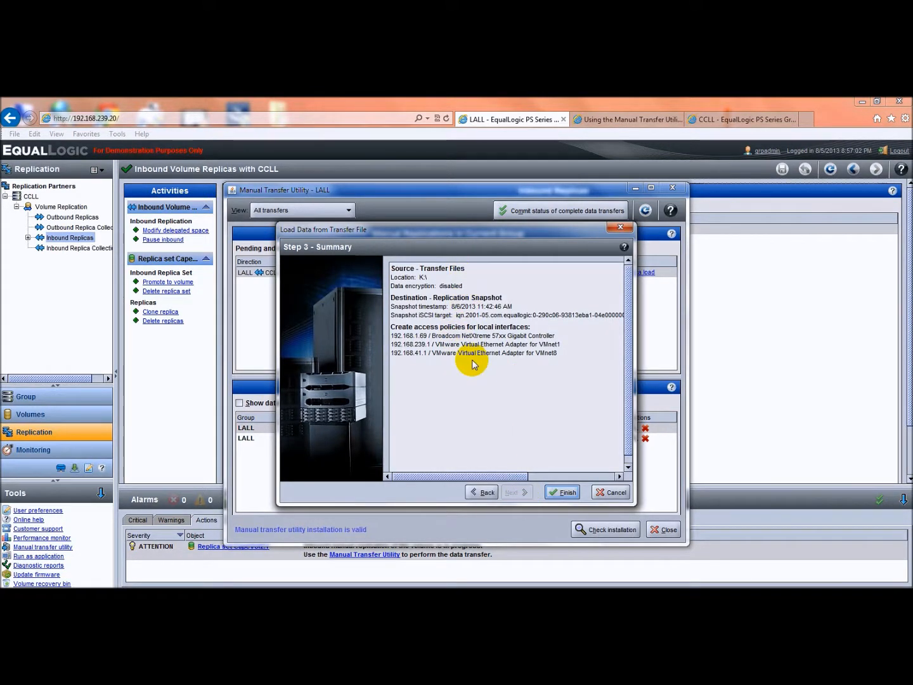
pyautogui.click(566, 493)
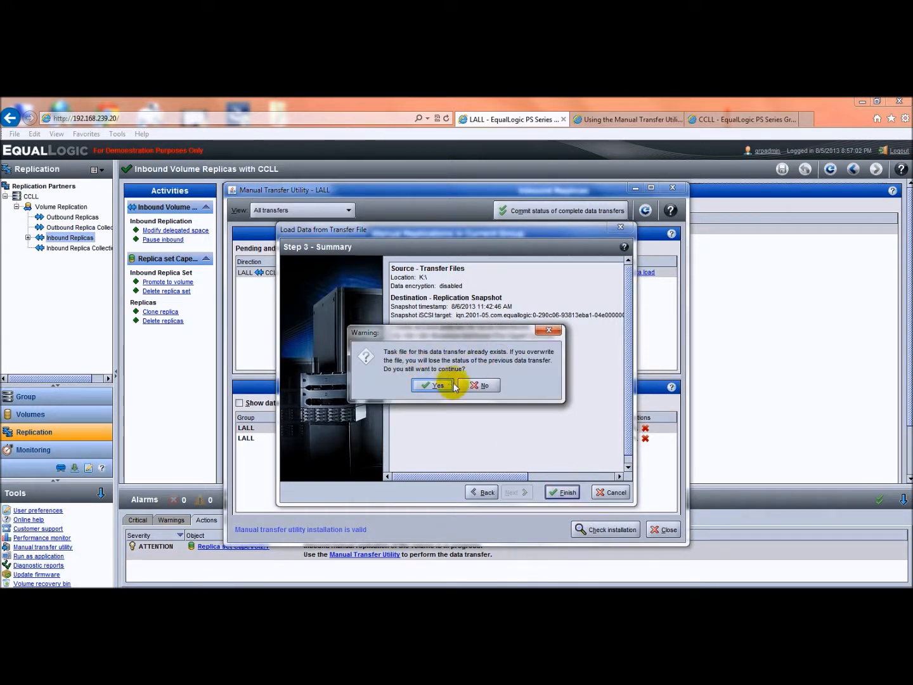
pyautogui.click(437, 385)
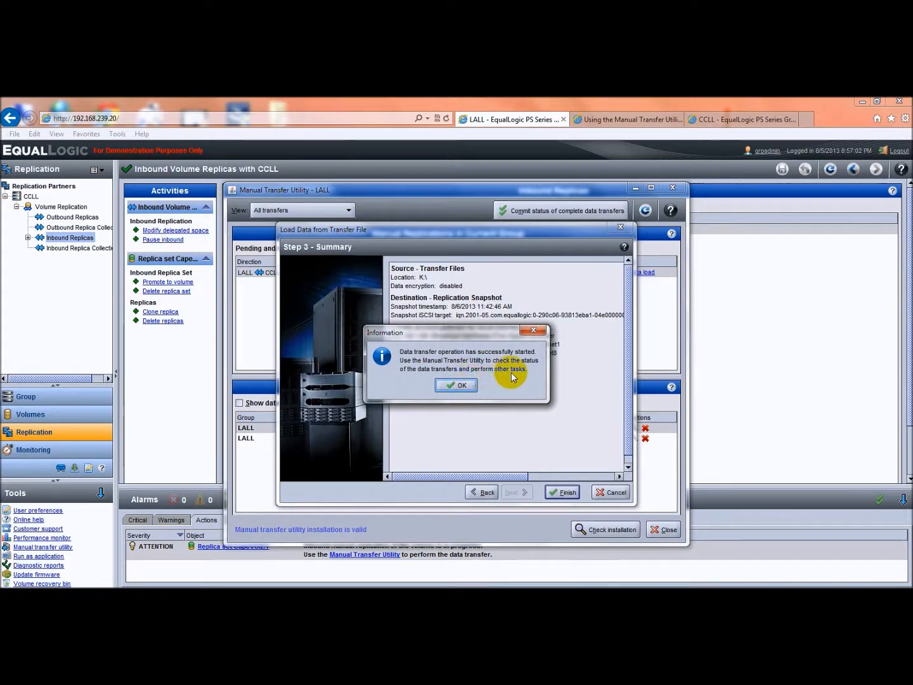
pyautogui.click(455, 385)
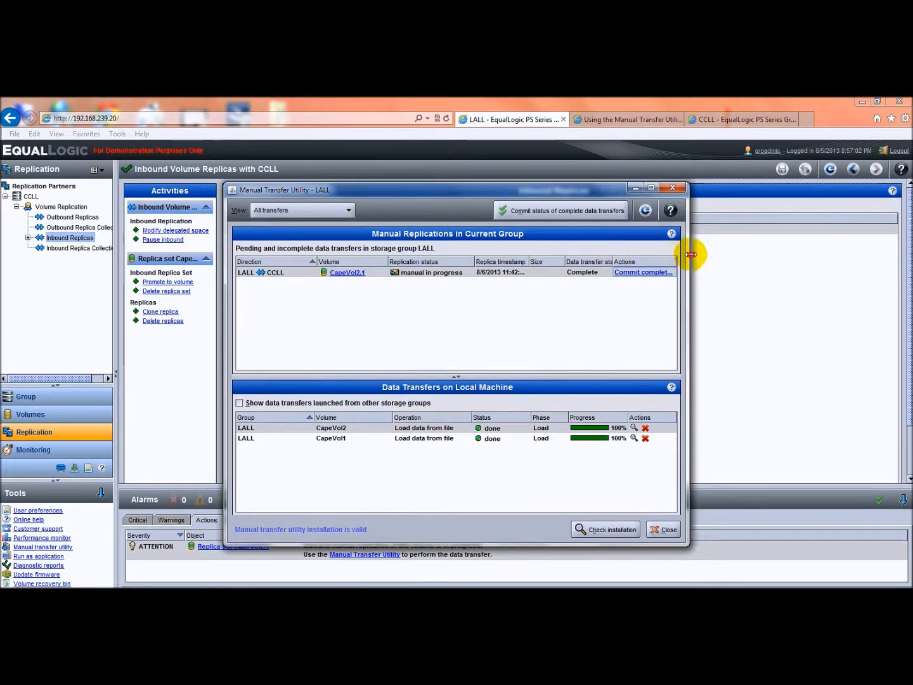
# Widen the utility window, commit CapeVol2.1's complete data transfer status to group LALL, and close the utility
pyautogui.moveTo(690, 254); pyautogui.dragTo(818, 274)
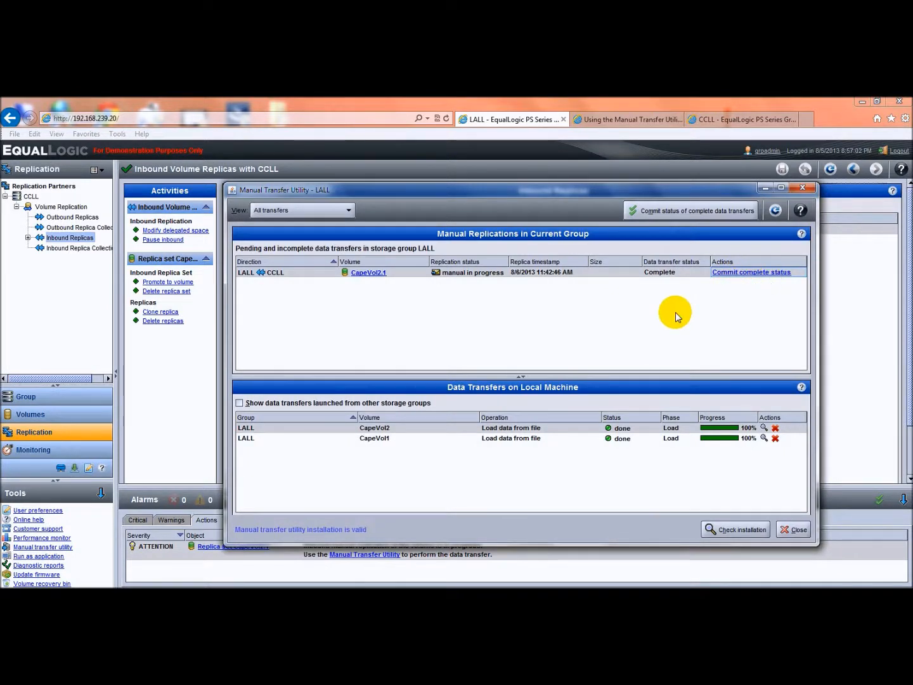
pyautogui.click(751, 272)
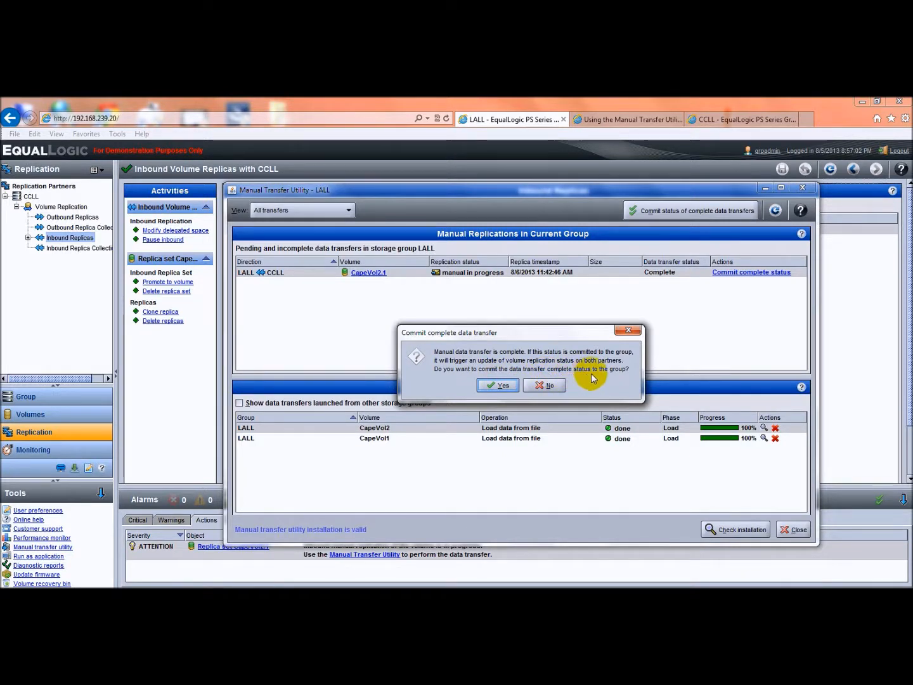
pyautogui.click(489, 389)
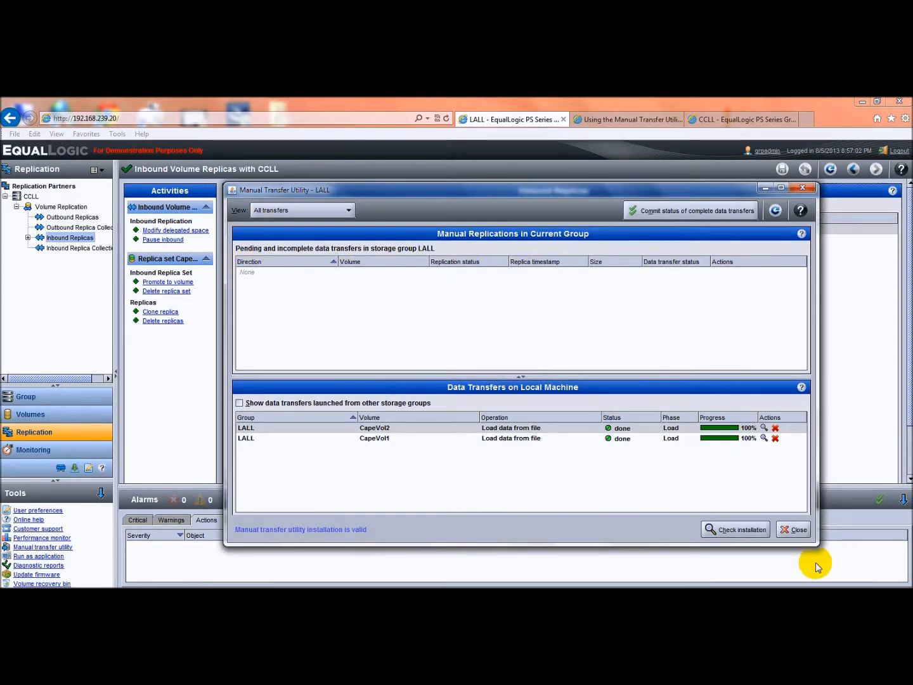
pyautogui.click(797, 533)
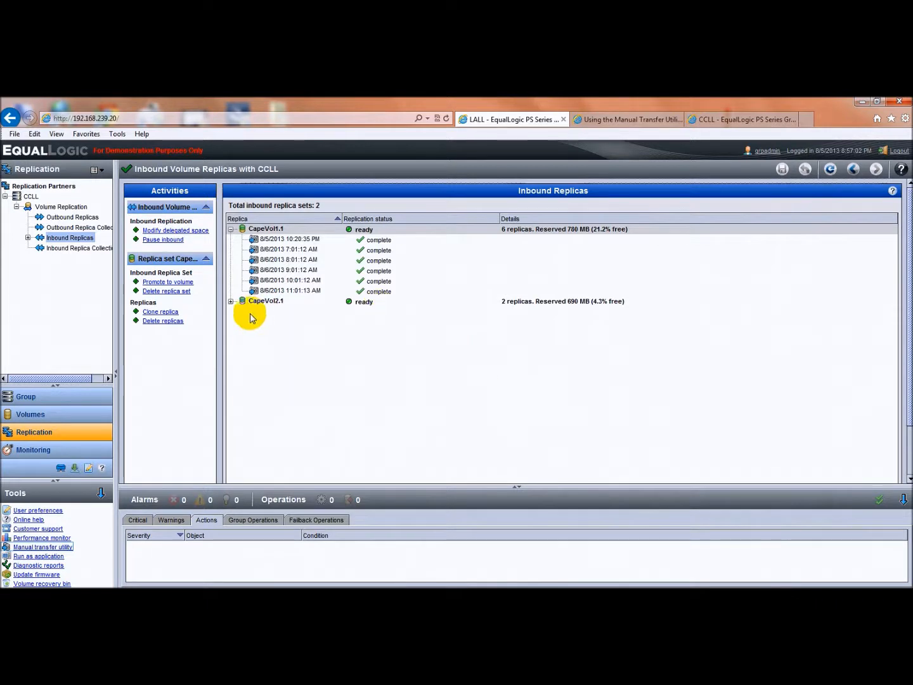
# Expand the inbound replica set CapeVol2.1 and check the details of its newest replica
pyautogui.click(232, 301)
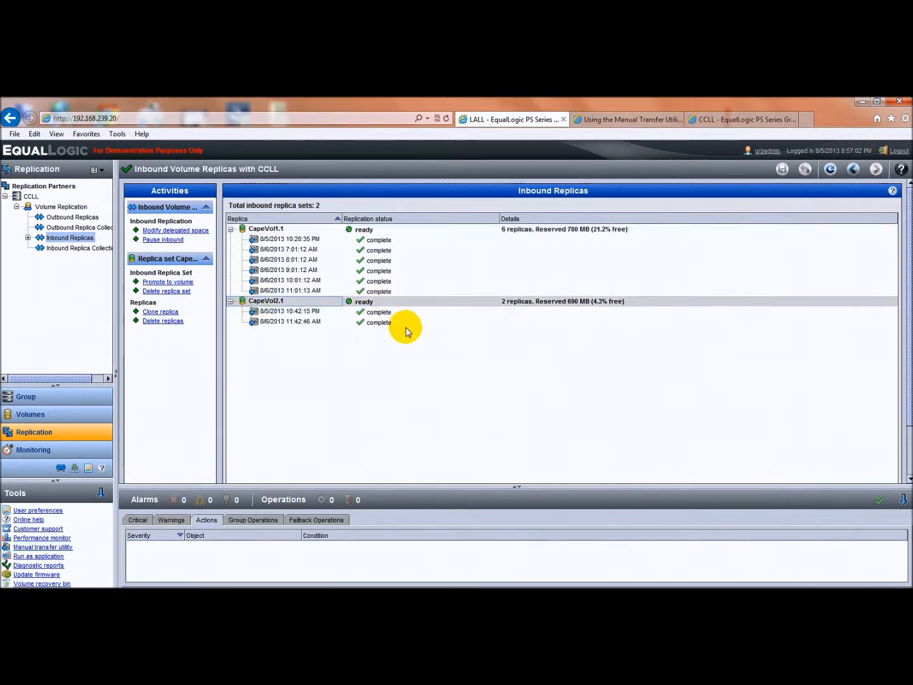
pyautogui.moveTo(294, 327)
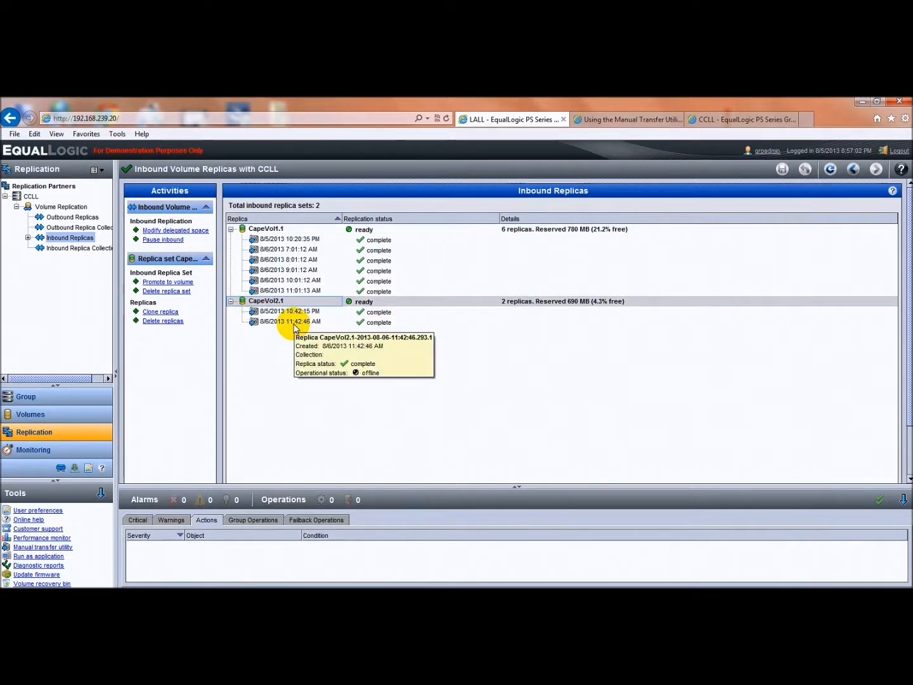